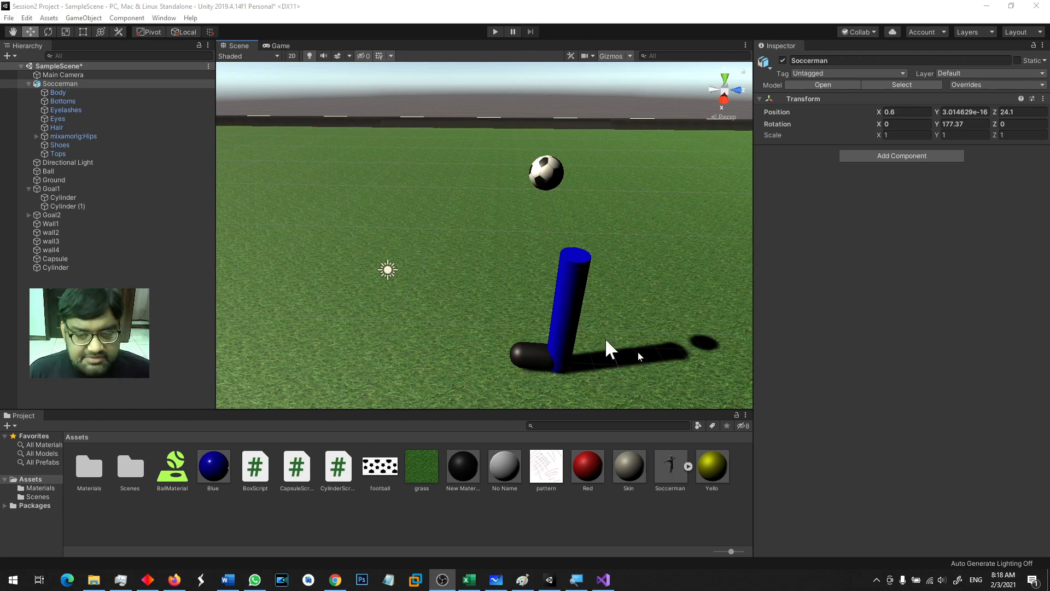
Step: Move the blue Cylinder and the Capsule together along the X axis to about X -26.2
left_click(568, 328)
left_click(526, 353, "ctrl")
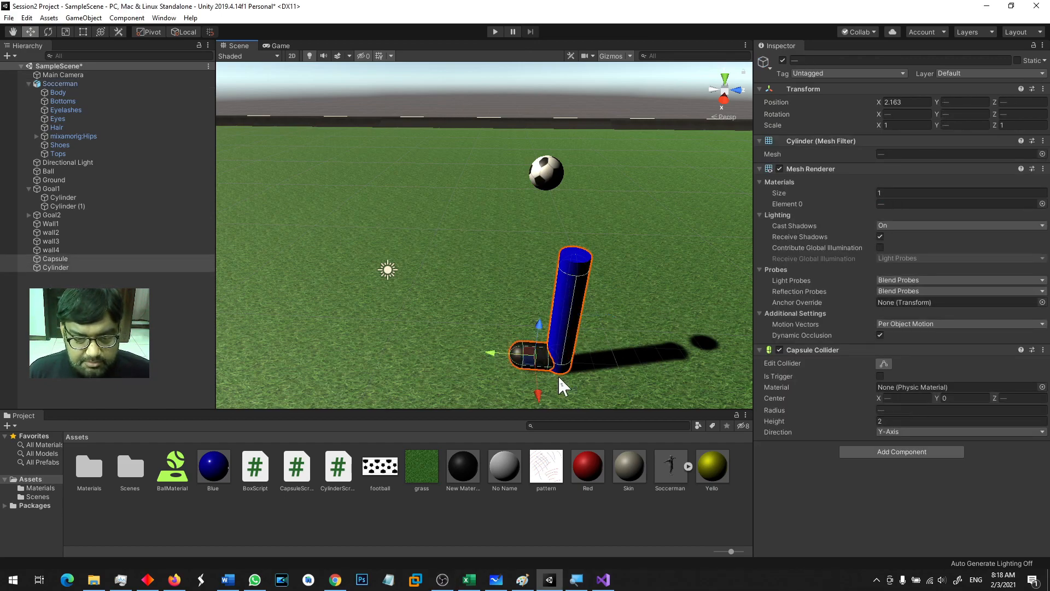
left_click_drag(538, 381, 508, 47)
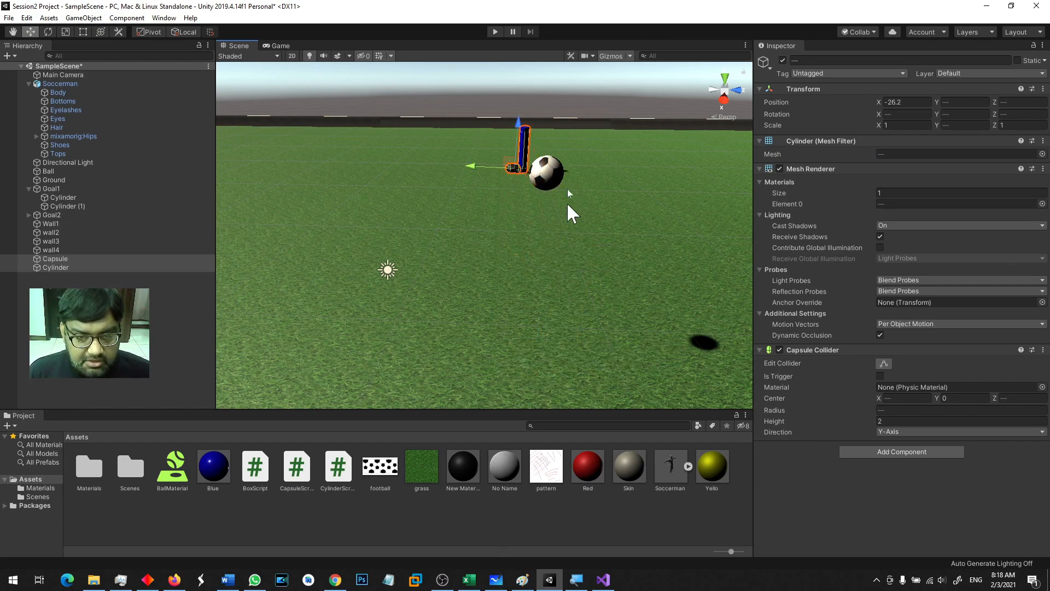
Step: Examine the Soccerman model from several angles and distances in the scene
left_click_drag(544, 305, 632, 328, "alt")
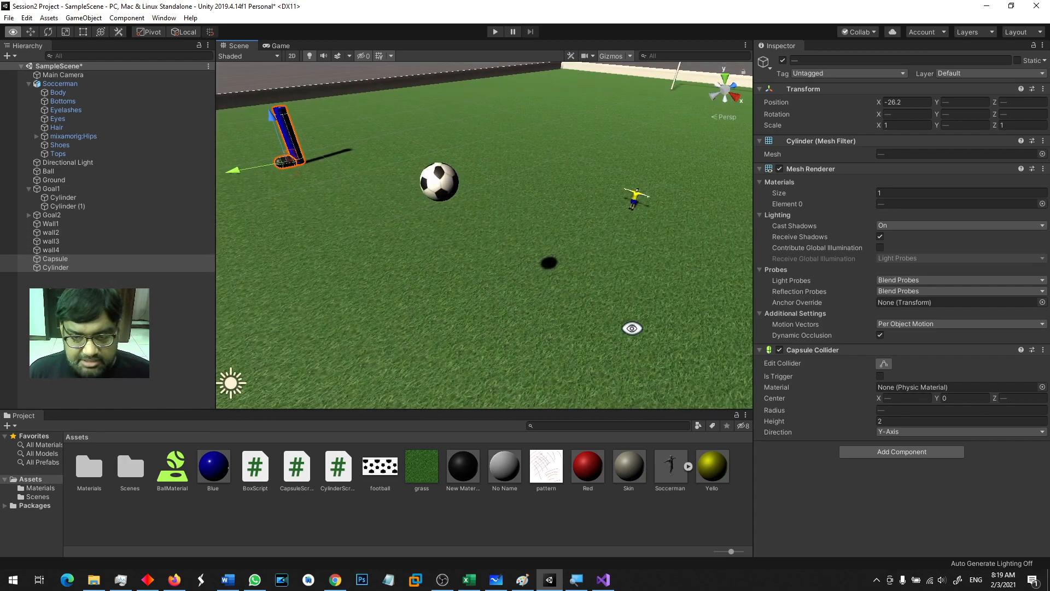
left_click(638, 199)
key("f")
scroll(556, 326, "down", 5)
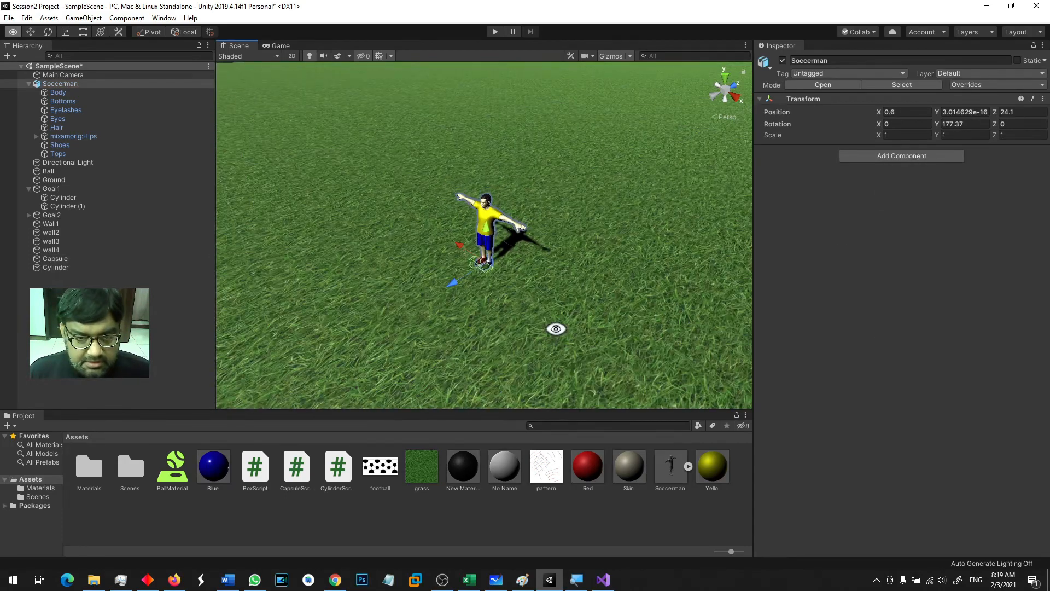
left_click_drag(556, 327, 568, 237, "alt")
scroll(561, 275, "up", 5)
left_click_drag(562, 277, 498, 350, "alt")
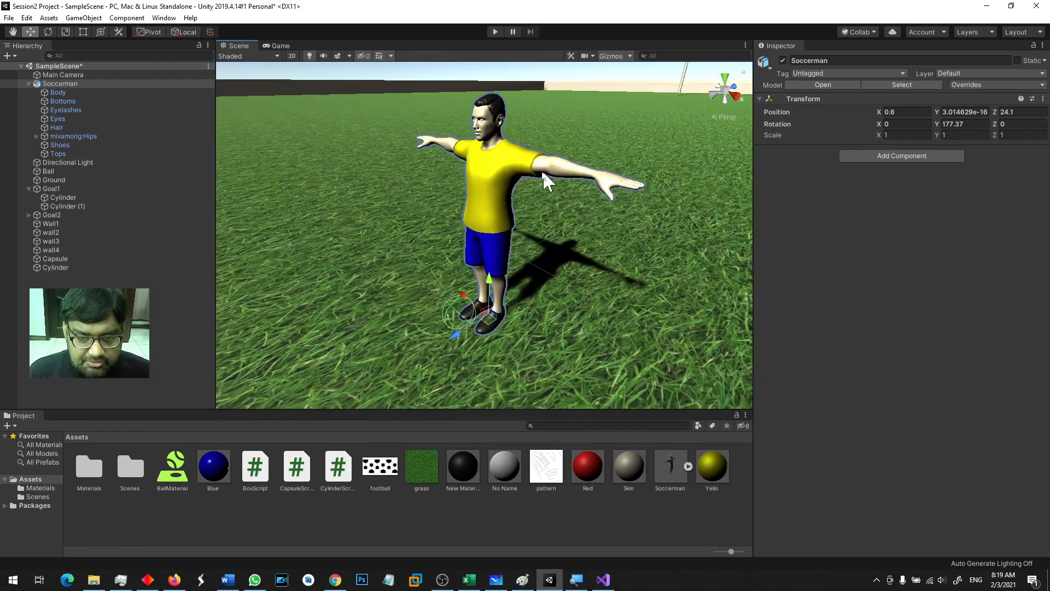
scroll(527, 285, "down", 3)
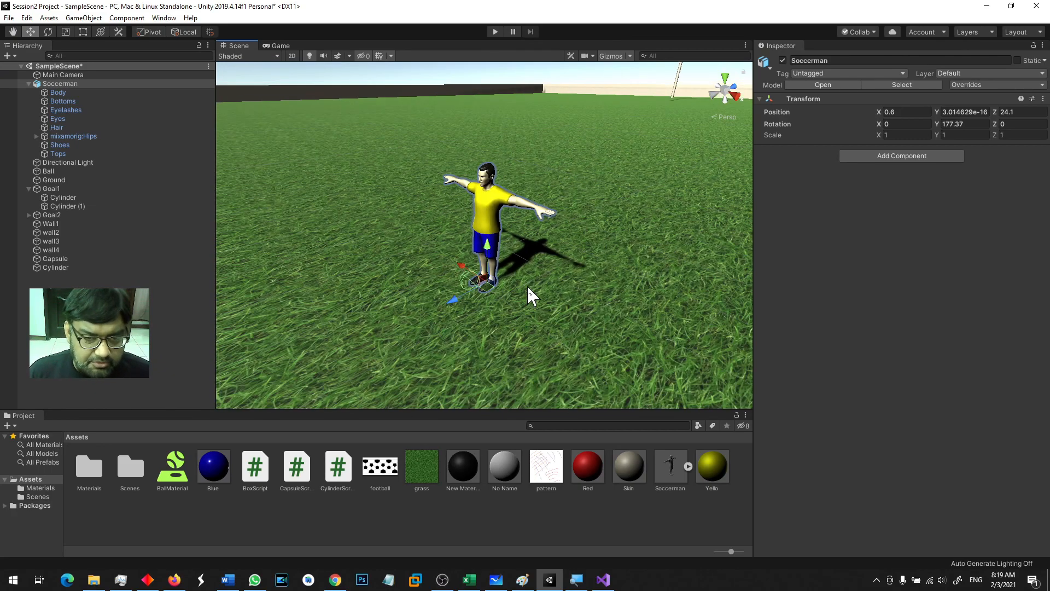
scroll(527, 285, "up", 6)
scroll(535, 269, "down", 5)
left_click_drag(553, 212, 516, 365, "alt")
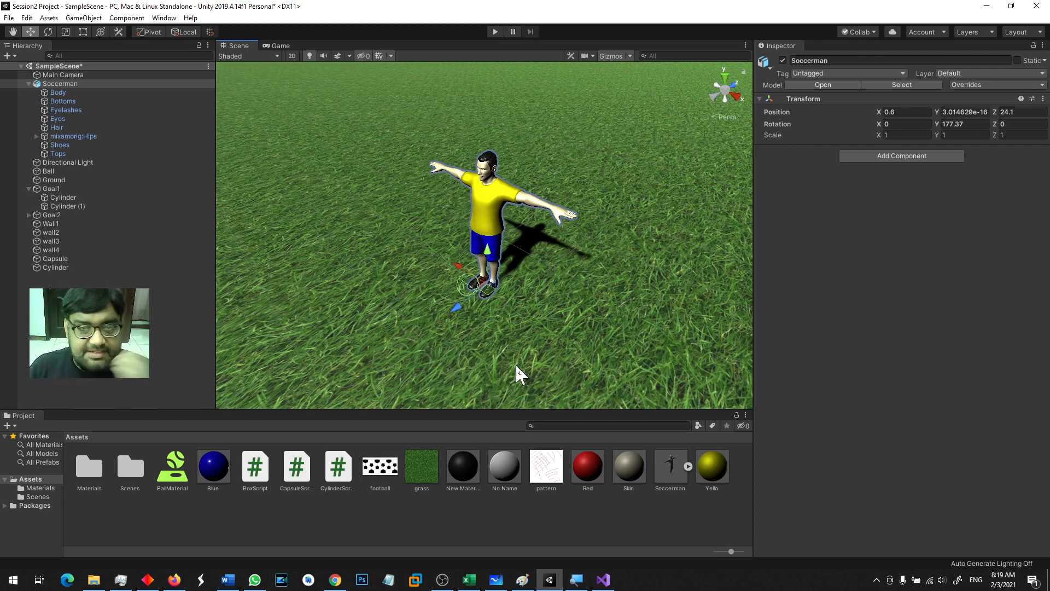
left_click_drag(454, 306, 352, 347)
key("r")
key("e")
key("ctrl+z")
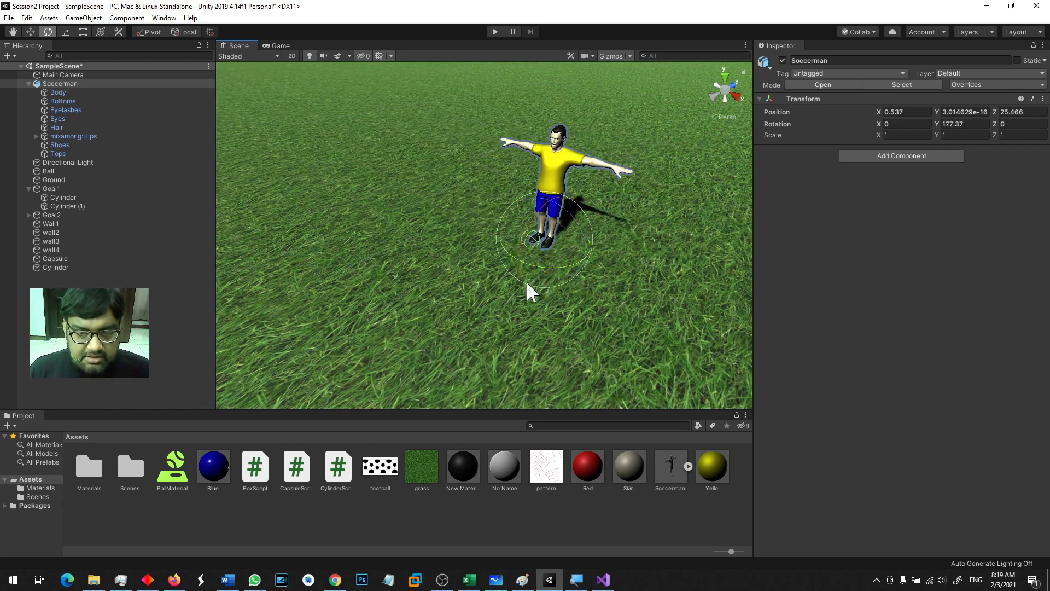
key("r")
left_click_drag(546, 234, 576, 235)
key("ctrl+z")
Step: Move the Soccerman across the field close to the ball, to about X 1.4, Z 6.59
scroll(563, 284, "down", 10)
scroll(554, 286, "down", 5)
key("w")
left_click_drag(452, 262, 387, 310)
key("f")
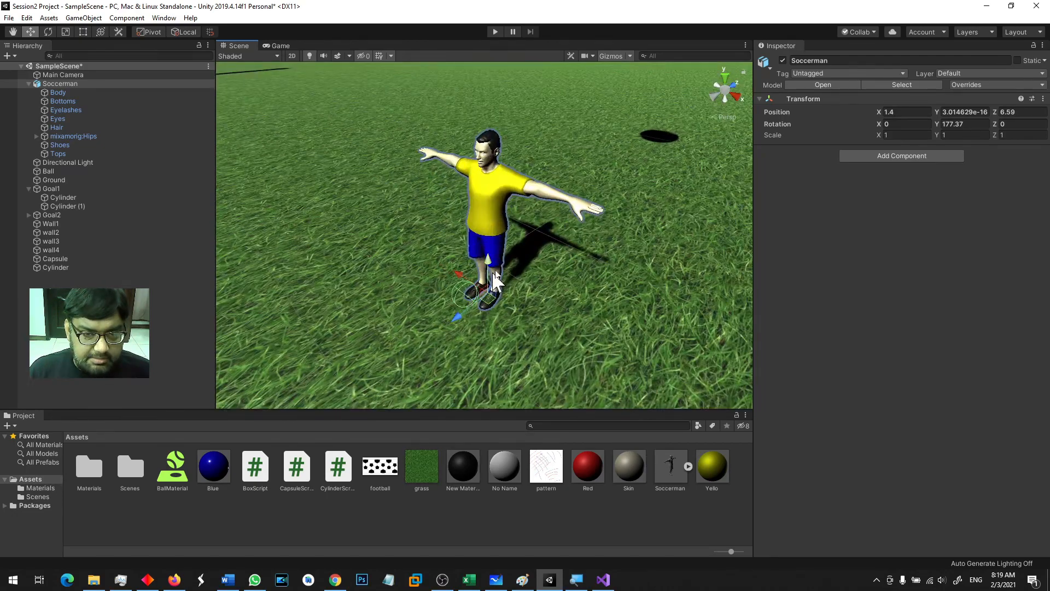
Step: Scale the Soccerman uniformly to about 3.84 so its size suits the ball and the goal
scroll(576, 223, "down", 6)
left_click_drag(576, 224, 685, 38, "alt")
scroll(543, 319, "down", 4)
key("r")
scroll(508, 215, "down", 8)
left_click_drag(467, 243, 474, 278, "alt")
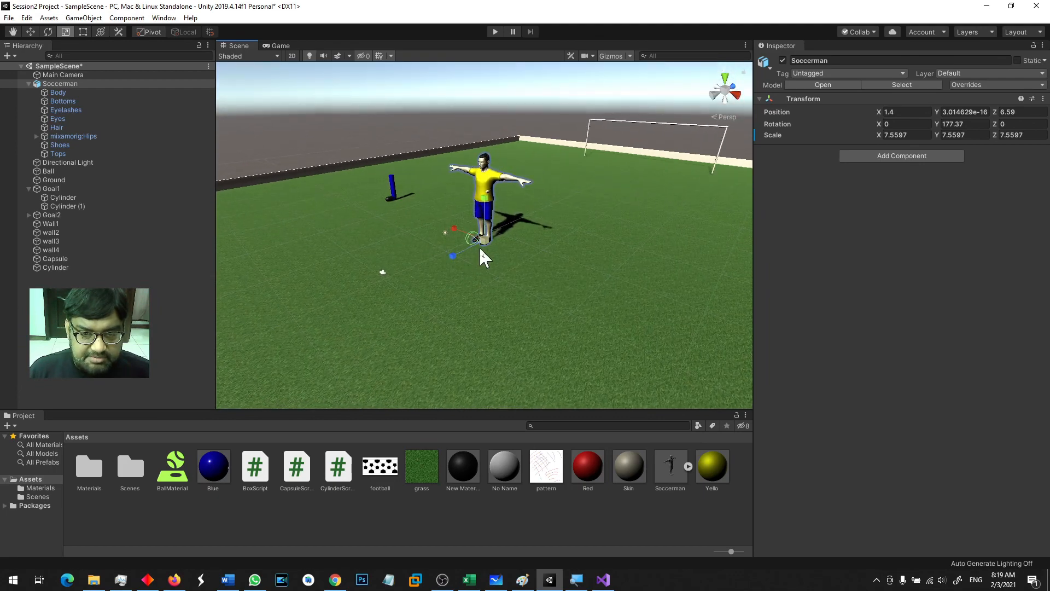
left_click_drag(485, 239, 473, 262)
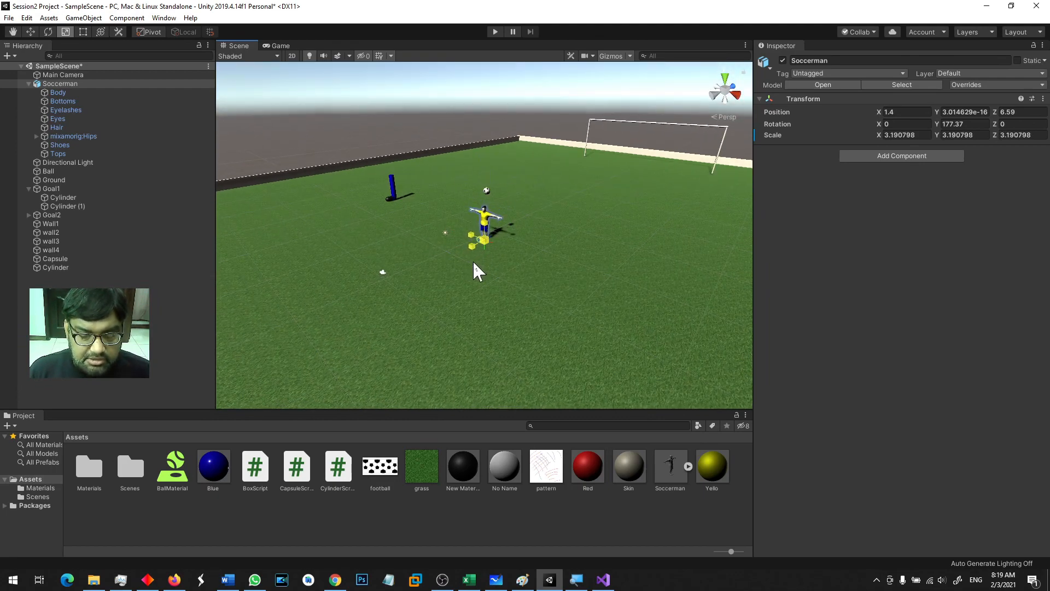
key("f")
left_click_drag(465, 307, 394, 322, "alt")
scroll(507, 289, "down", 5)
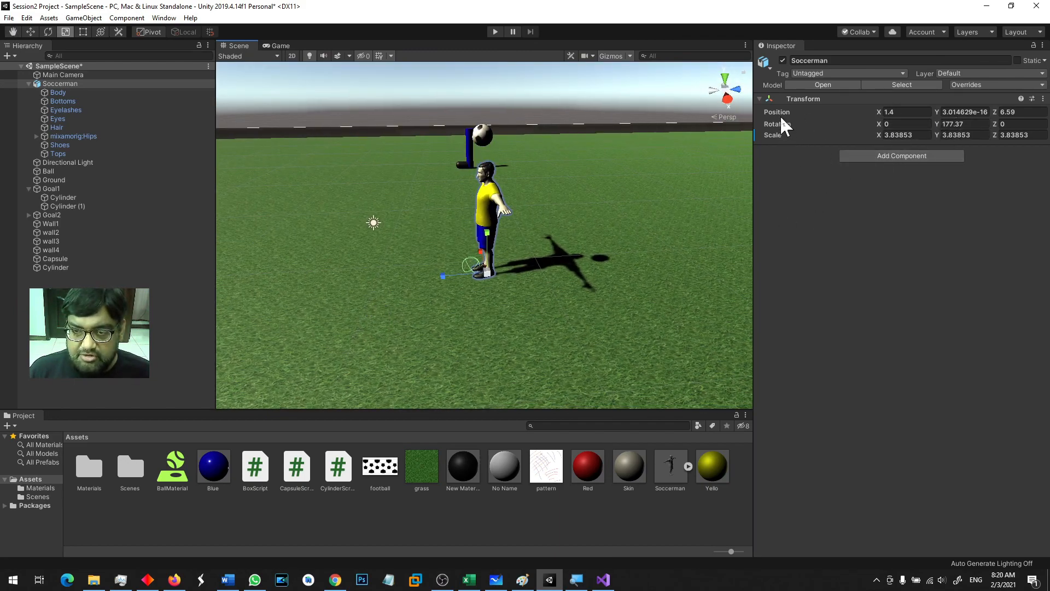
Step: Move the Soccerman to about X 1.3, Z 8.85 and run the game
key("w")
left_click_drag(442, 277, 769, 287)
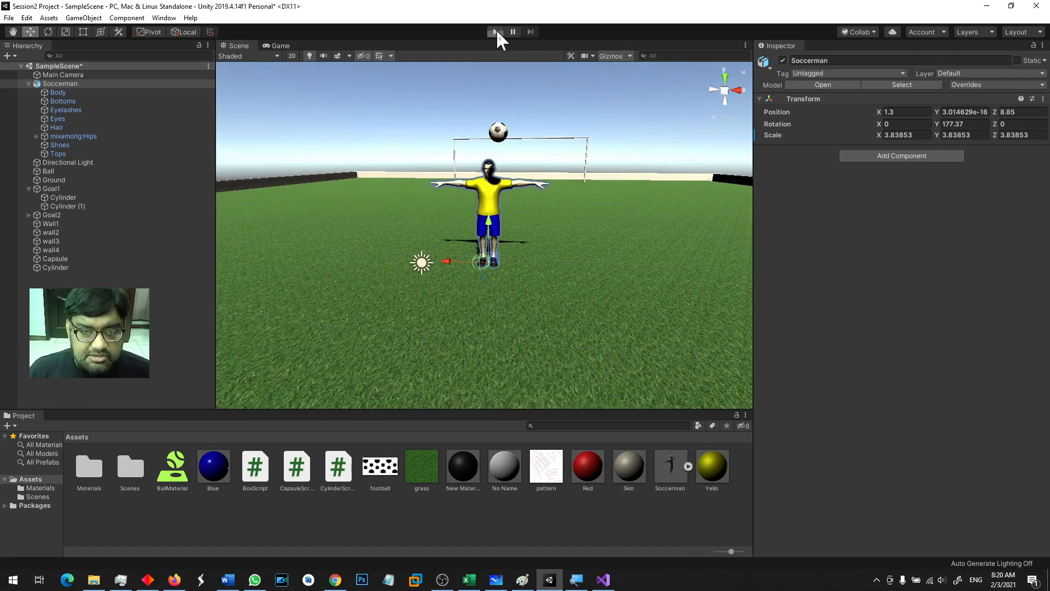
left_click(495, 32)
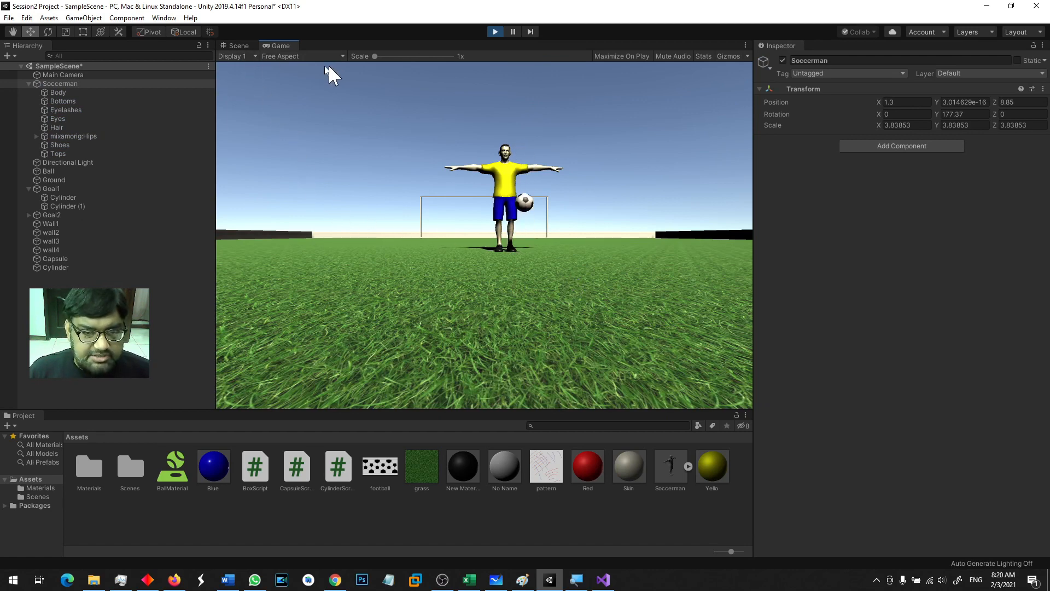
Step: Examine in the Scene view how the ball lies relative to the Soccerman's feet while the game runs
left_click(236, 45)
left_click_drag(581, 191, 891, 269, "alt")
scroll(500, 316, "up", 8)
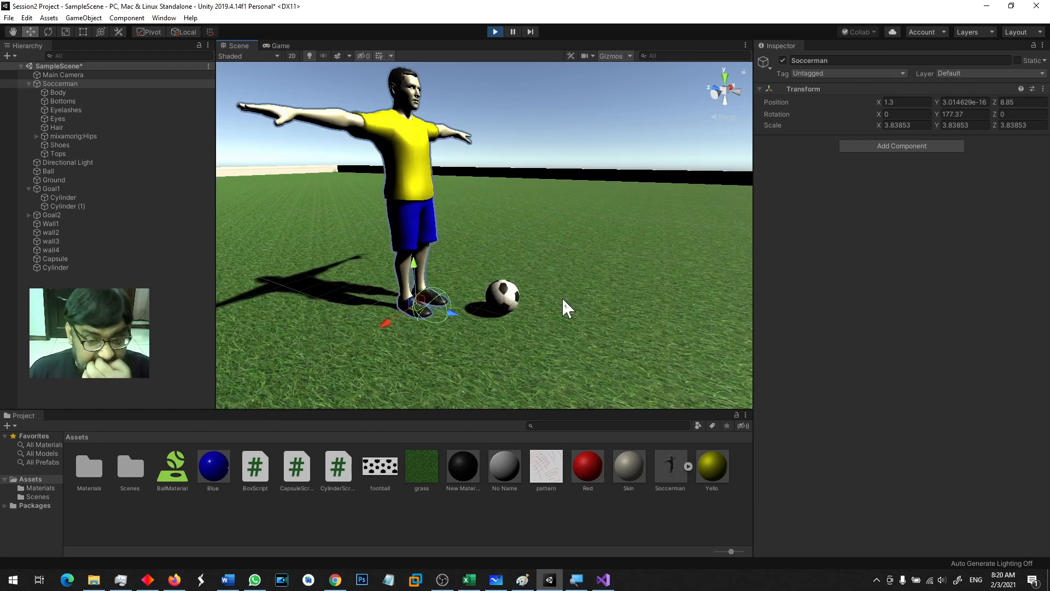
left_click_drag(544, 331, 349, 366, "alt")
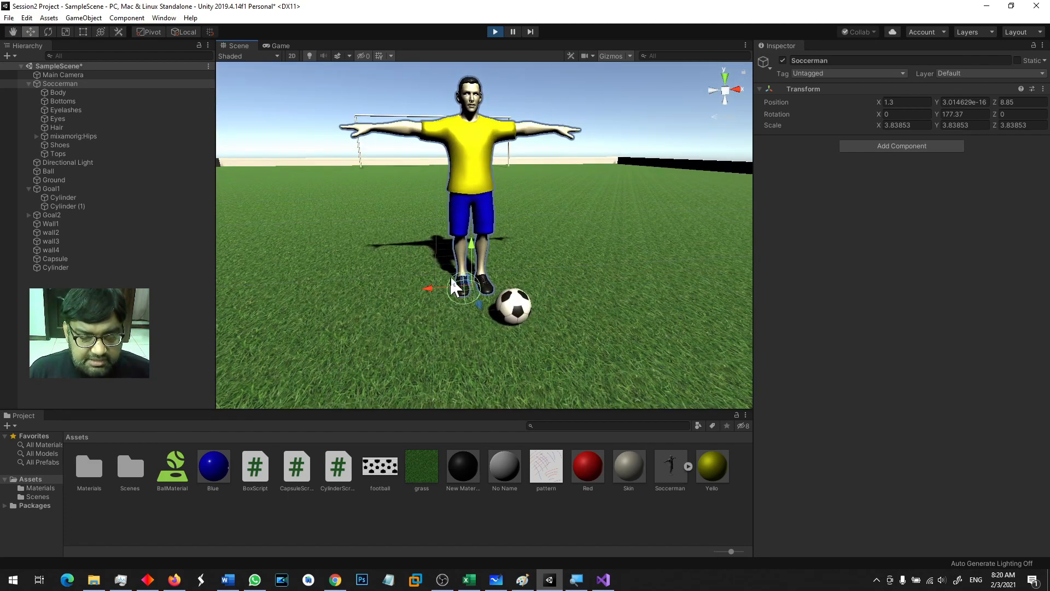
scroll(449, 304, "up", 2)
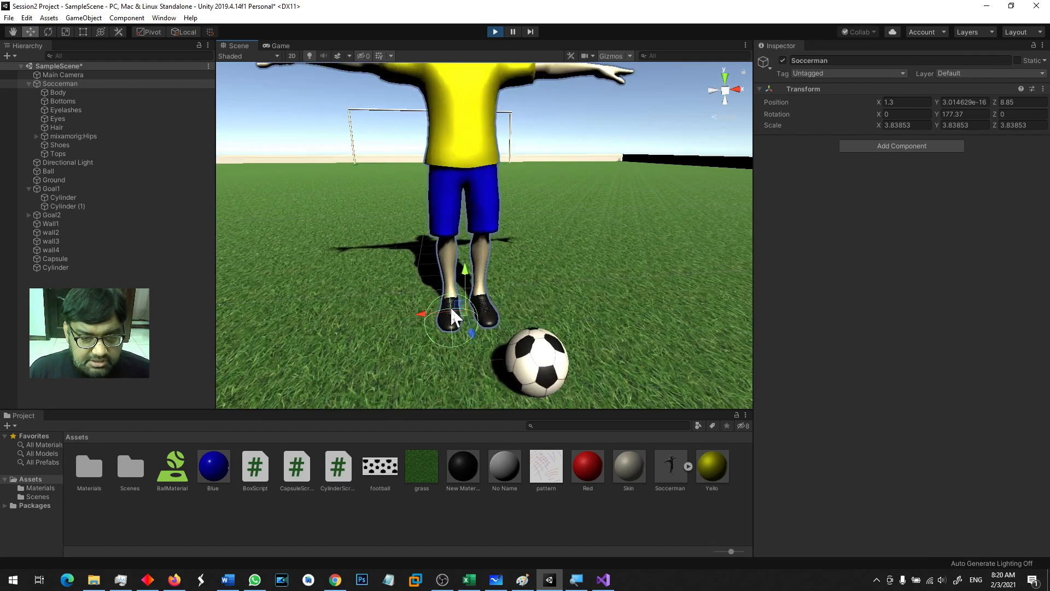
left_click_drag(434, 334, 464, 363, "alt")
middle_click_drag(488, 335, 558, 249)
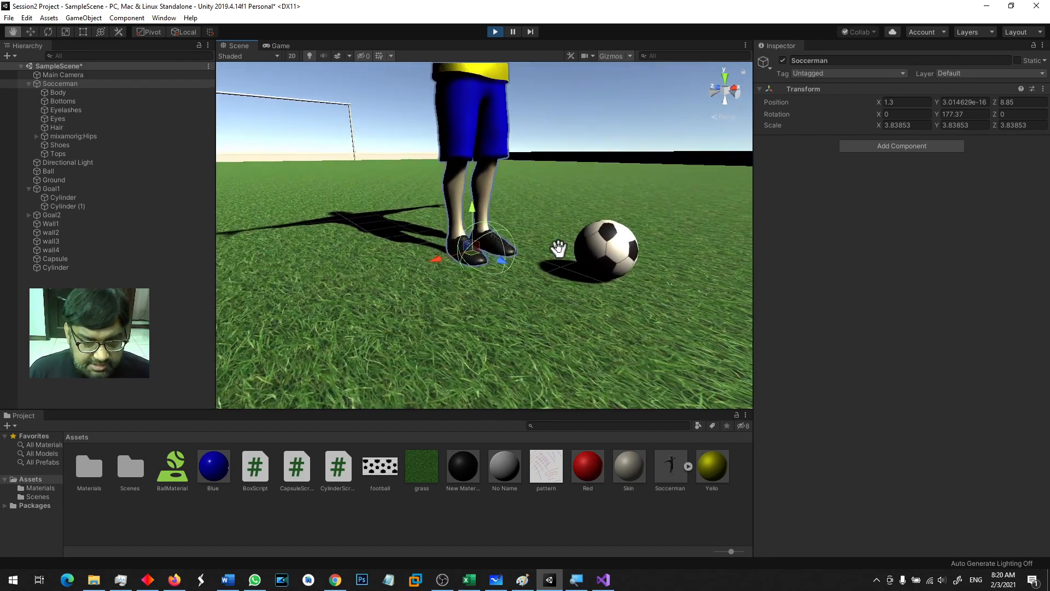
scroll(501, 277, "up", 5)
scroll(501, 277, "down", 5)
left_click_drag(499, 297, 455, 287, "alt")
scroll(487, 277, "down", 5)
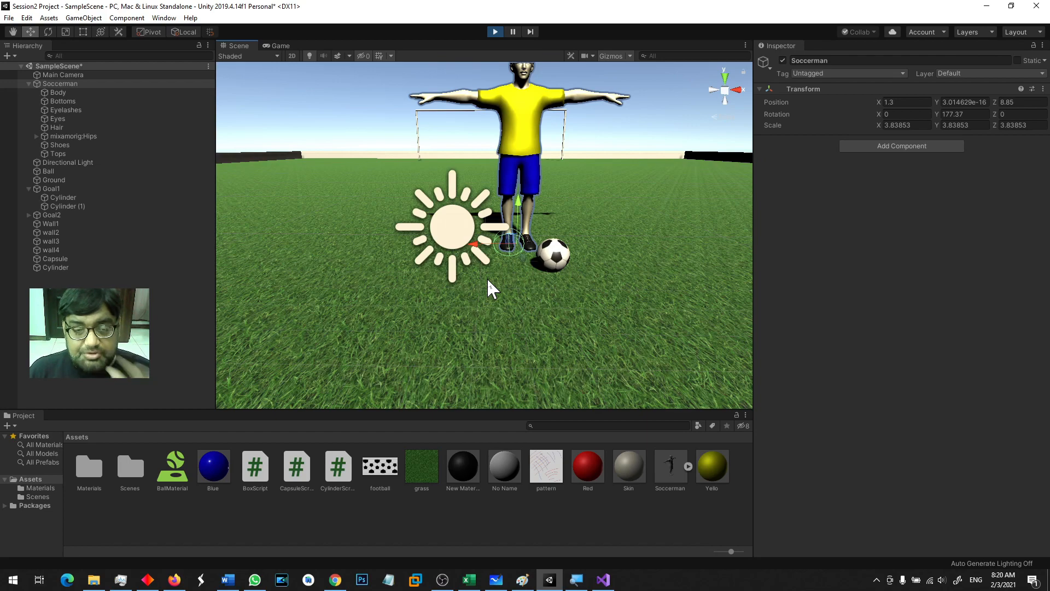
Step: Move the Soccerman beside the ball during play to about X 8.56, Z 10.68 to test their interaction
left_click_drag(559, 293, 343, 334, "alt")
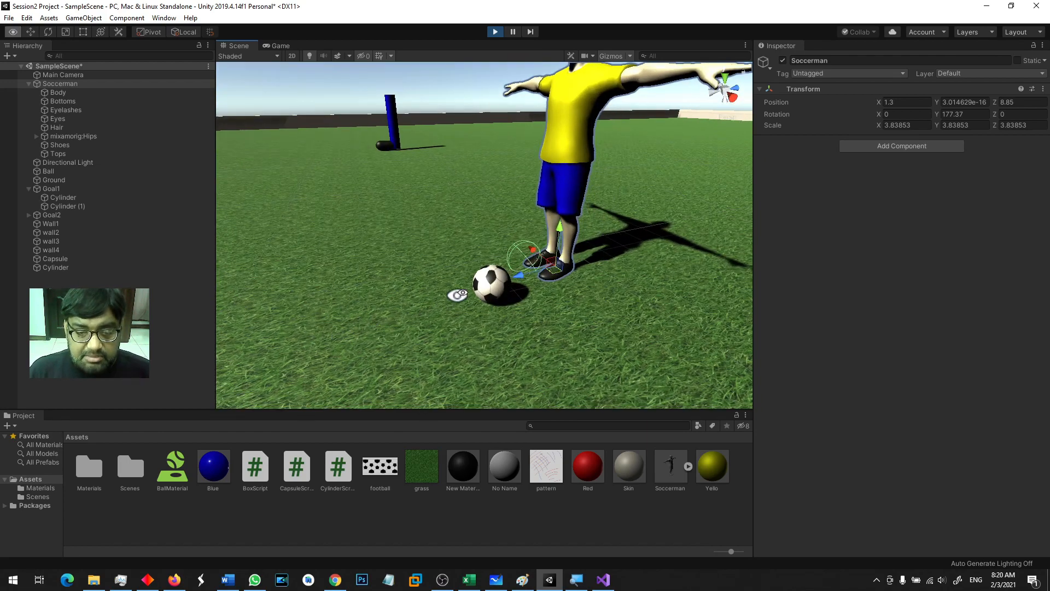
left_click_drag(527, 257, 549, 264)
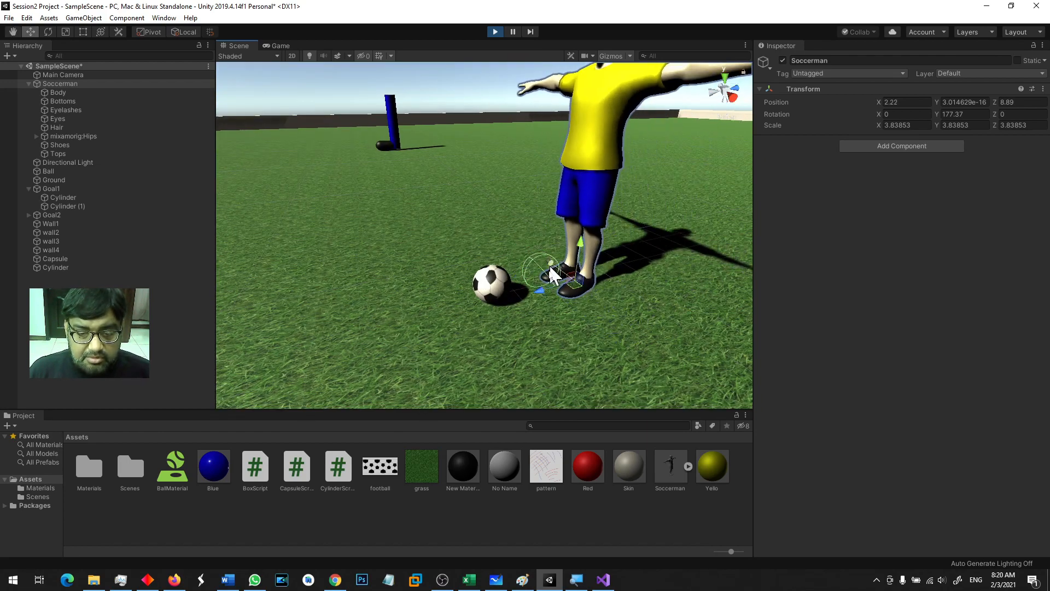
left_click_drag(536, 305, 572, 308, "alt")
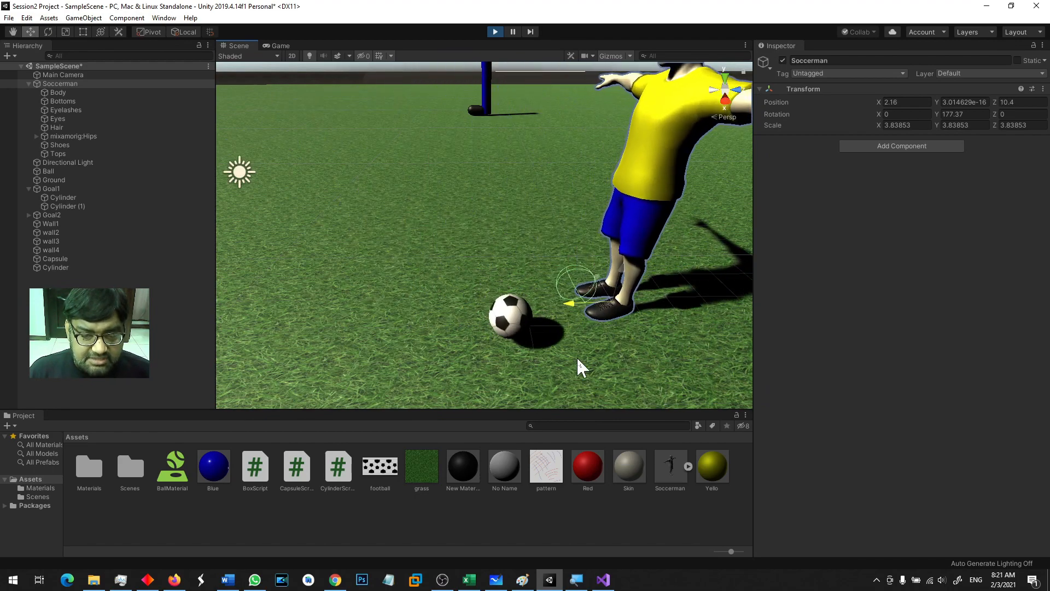
left_click_drag(595, 274, 633, 328)
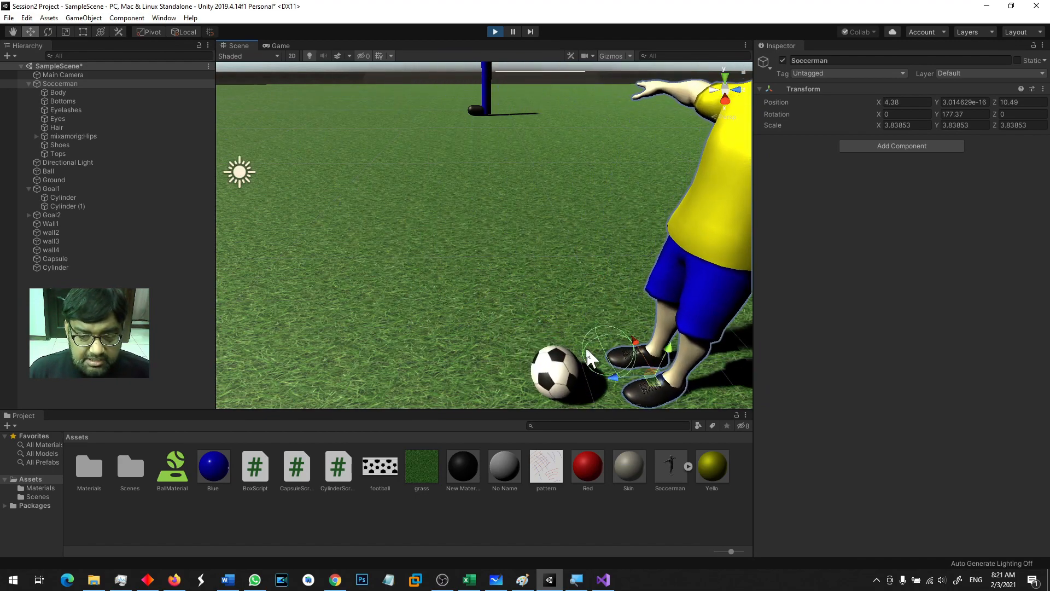
scroll(641, 360, "down", 3)
left_click_drag(597, 332, 624, 365)
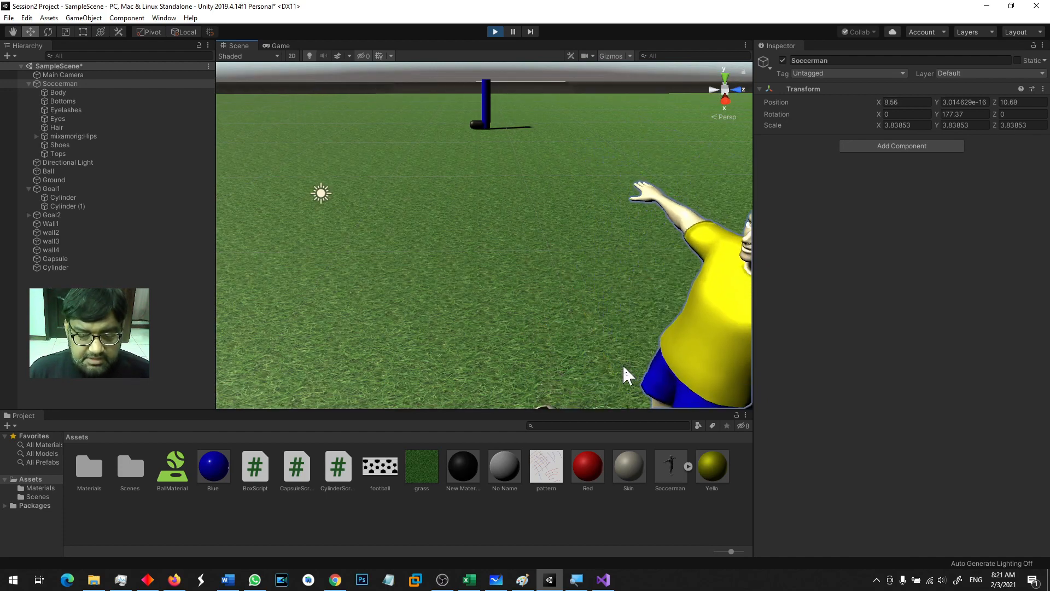
key("f")
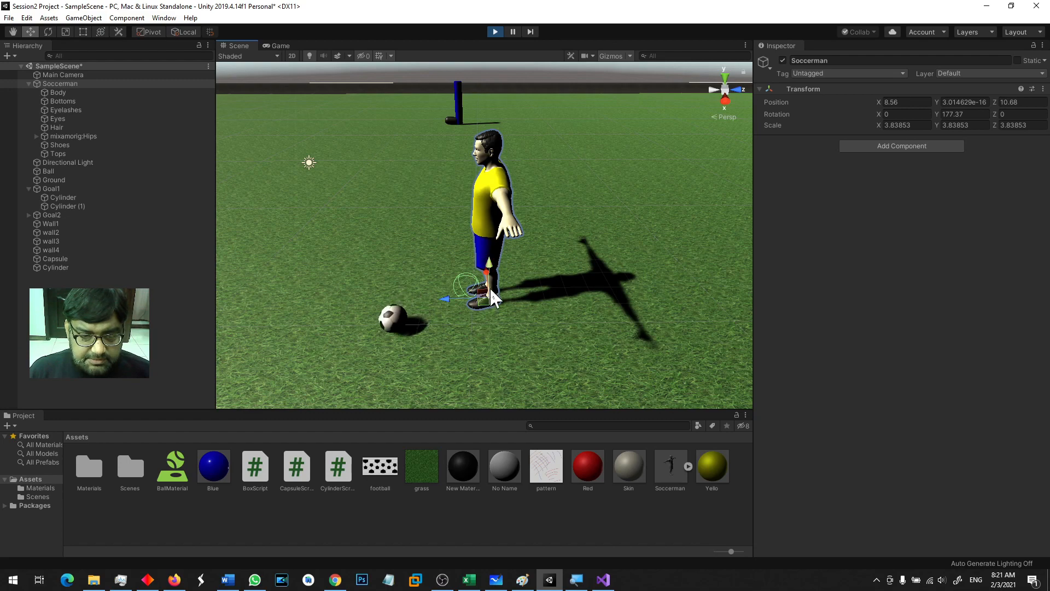
Step: Move the Soccerman farther across the field during play to about X 21.68, Z -2.33
left_click_drag(489, 268, 511, 263)
key("ctrl+z")
scroll(505, 350, "down", 5)
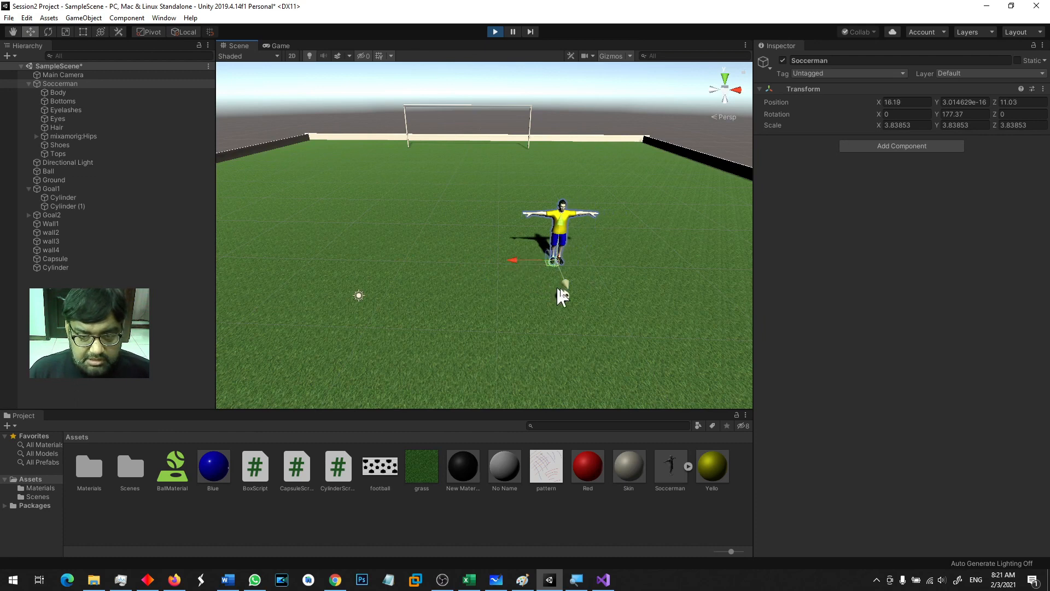
left_click_drag(572, 296, 635, 365)
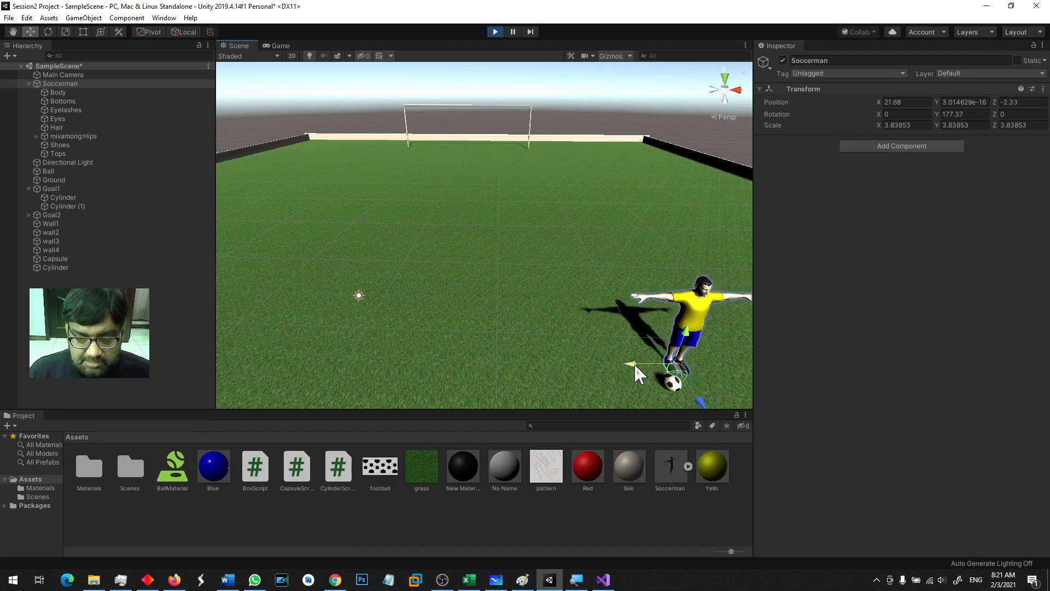
Step: Move the Soccerman against the ball several times during play, ending at about X 16.44, Z -12.33
key("f")
scroll(632, 361, "down", 3)
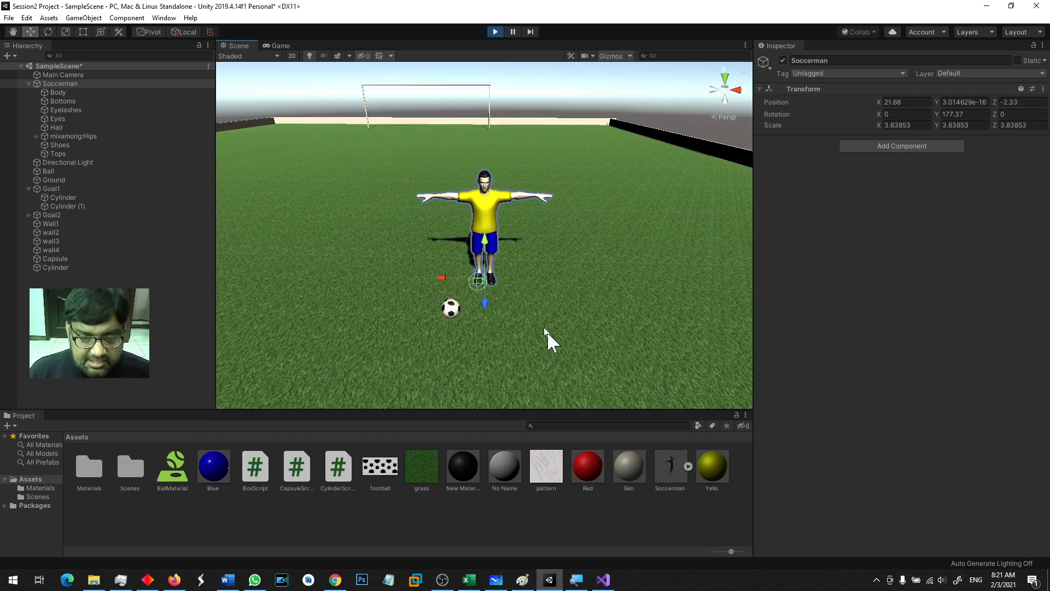
left_click_drag(488, 300, 425, 396)
middle_click_drag(426, 396, 473, 346)
left_click_drag(484, 328, 484, 366)
left_click_drag(436, 335, 327, 335)
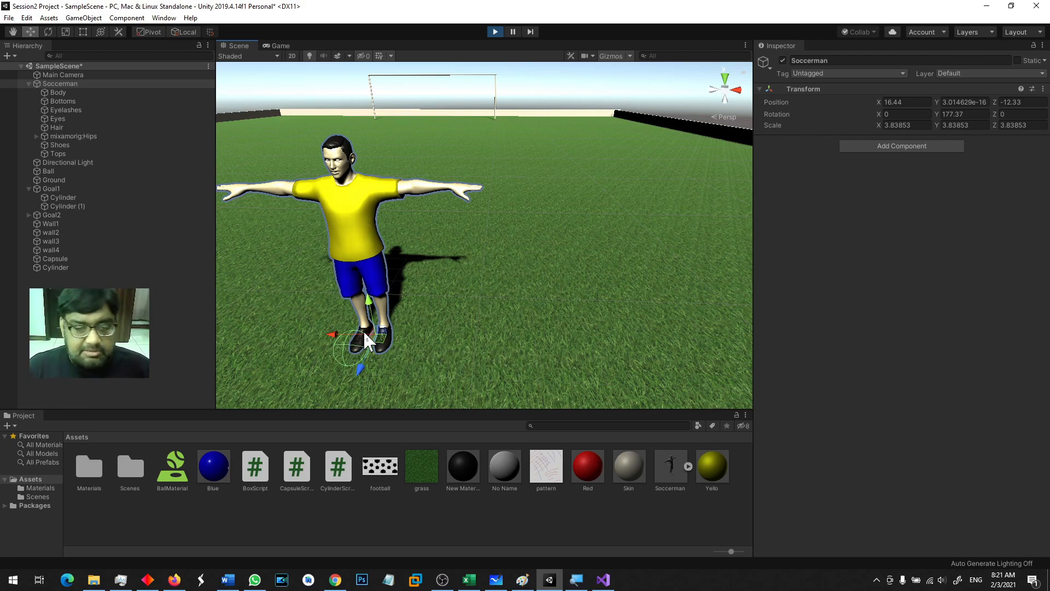
Step: Shift the Soccerman along its forward axis during play to about Z -11.45
key("f")
scroll(520, 320, "down", 3)
left_click_drag(528, 320, 264, 330, "alt")
mouse_move(449, 276)
left_mouse_down()
mouse_move(245, 258)
mouse_move(467, 283)
left_mouse_up()
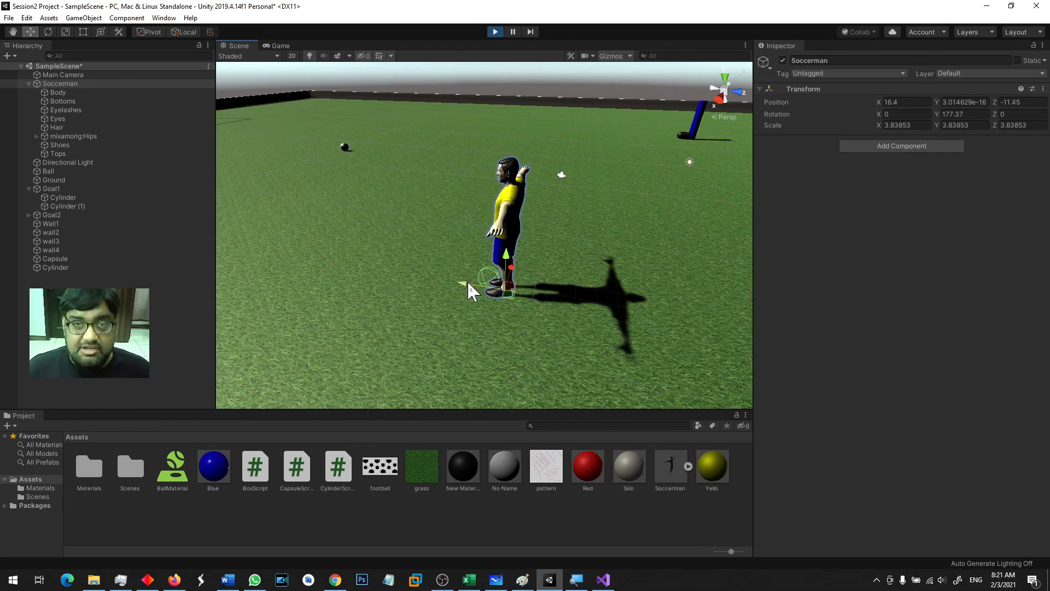